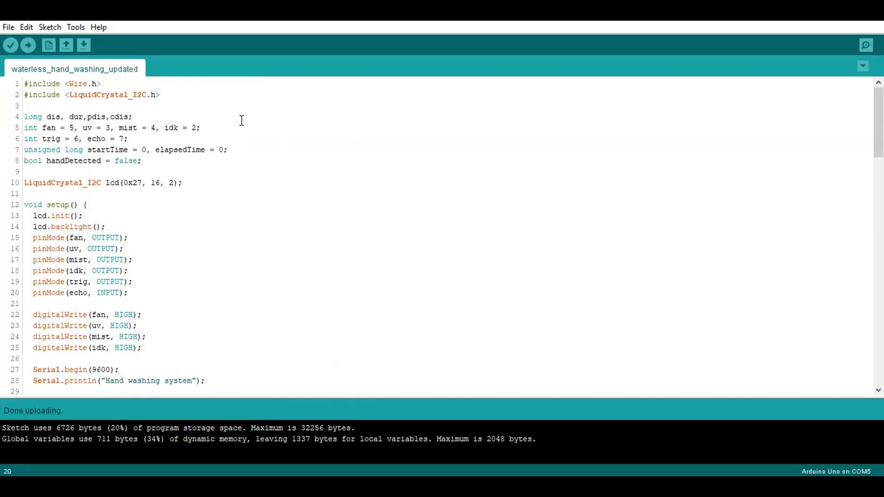
{"action": "scroll", "coordinate": [70, 89], "scroll_direction": "down", "scroll_amount": 1}
{"action": "scroll", "coordinate": [69, 89], "scroll_direction": "down", "scroll_amount": 3}
{"action": "scroll", "coordinate": [70, 89], "scroll_direction": "down", "scroll_amount": 4}
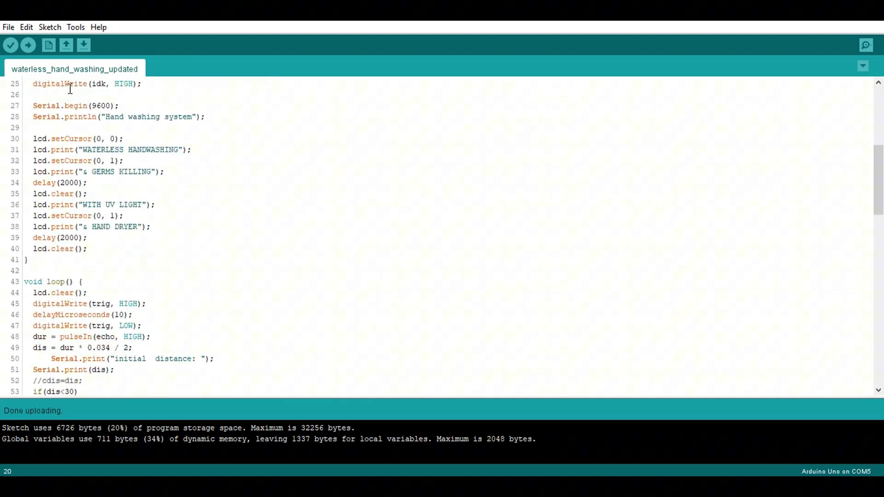
{"action": "scroll", "coordinate": [69, 89], "scroll_direction": "down", "scroll_amount": 1}
{"action": "scroll", "coordinate": [69, 88], "scroll_direction": "down", "scroll_amount": 6}
{"action": "scroll", "coordinate": [70, 89], "scroll_direction": "down", "scroll_amount": 7}
{"action": "scroll", "coordinate": [70, 88], "scroll_direction": "down", "scroll_amount": 5}
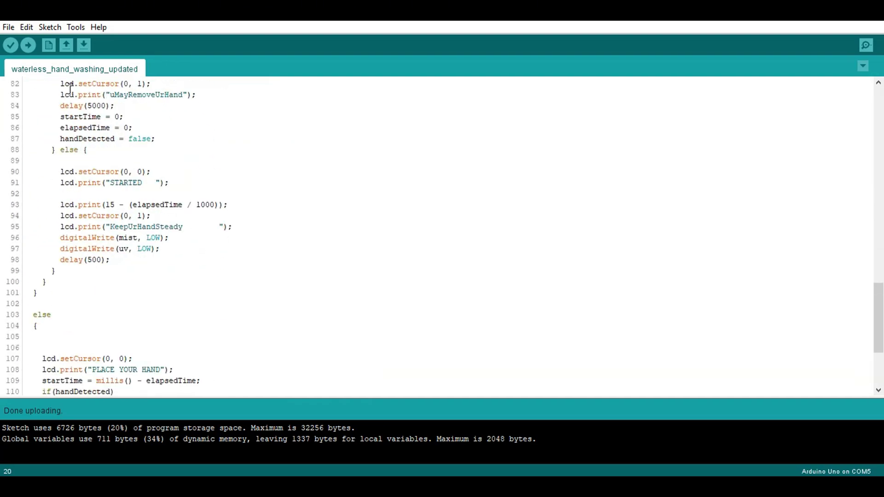
{"action": "scroll", "coordinate": [69, 88], "scroll_direction": "down", "scroll_amount": 4}
{"action": "scroll", "coordinate": [69, 88], "scroll_direction": "down", "scroll_amount": 1}
{"action": "scroll", "coordinate": [69, 89], "scroll_direction": "up", "scroll_amount": 6}
{"action": "scroll", "coordinate": [69, 89], "scroll_direction": "up", "scroll_amount": 11}
{"action": "scroll", "coordinate": [69, 89], "scroll_direction": "up", "scroll_amount": 2}
Step: Compile and upload the waterless hand-washing sketch to the Arduino Uno again
{"action": "left_click", "coordinate": [27, 45]}
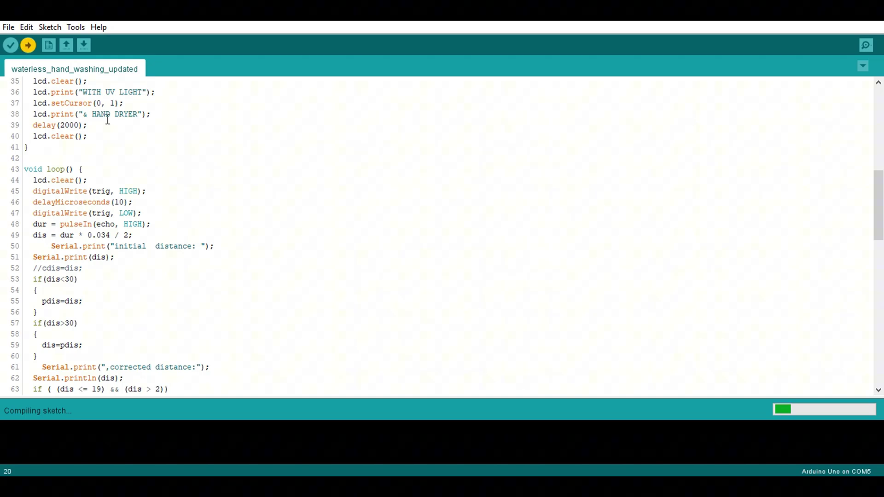
{"action": "scroll", "coordinate": [107, 120], "scroll_direction": "up", "scroll_amount": 4}
{"action": "scroll", "coordinate": [107, 120], "scroll_direction": "up", "scroll_amount": 6}
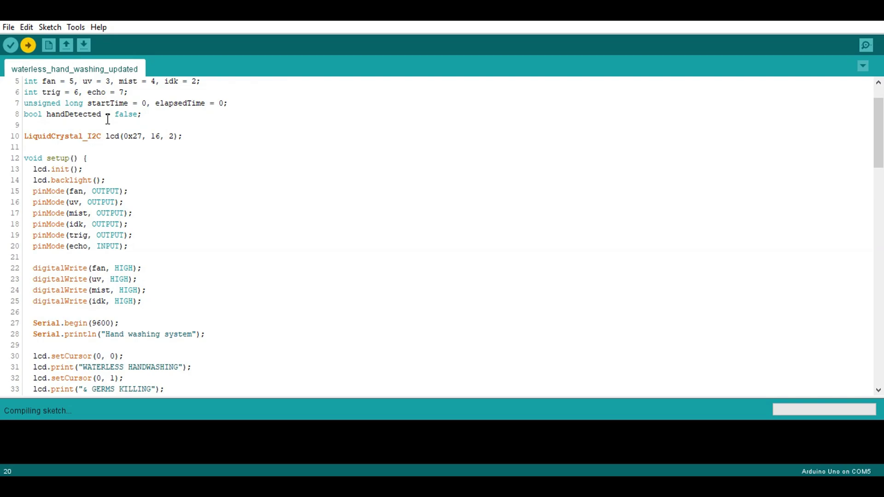
{"action": "scroll", "coordinate": [107, 120], "scroll_direction": "up", "scroll_amount": 2}
{"action": "scroll", "coordinate": [107, 119], "scroll_direction": "down", "scroll_amount": 3}
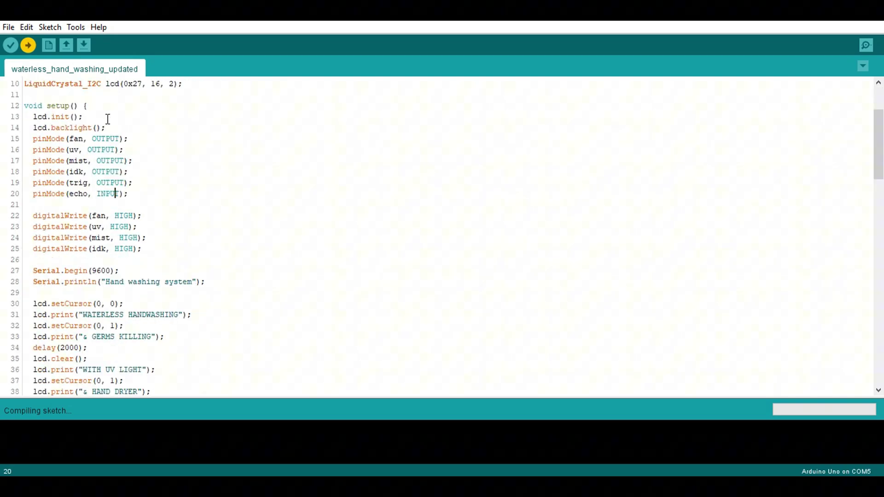